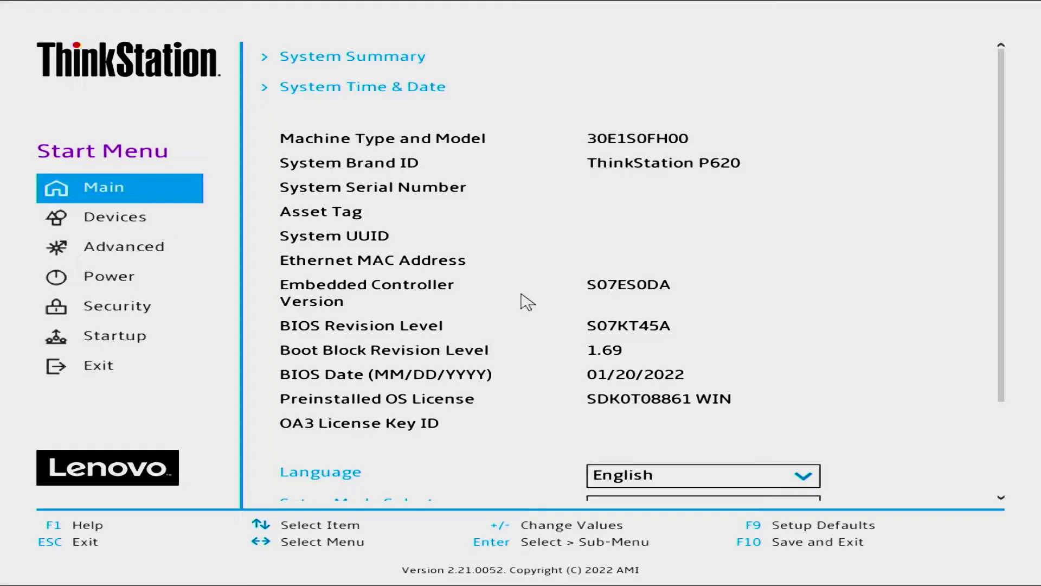
# Confirm NVMe RAID Mode is Enabled under Devices > NVMe Setup, then return to the Devices list.
pyautogui.click(83, 220)
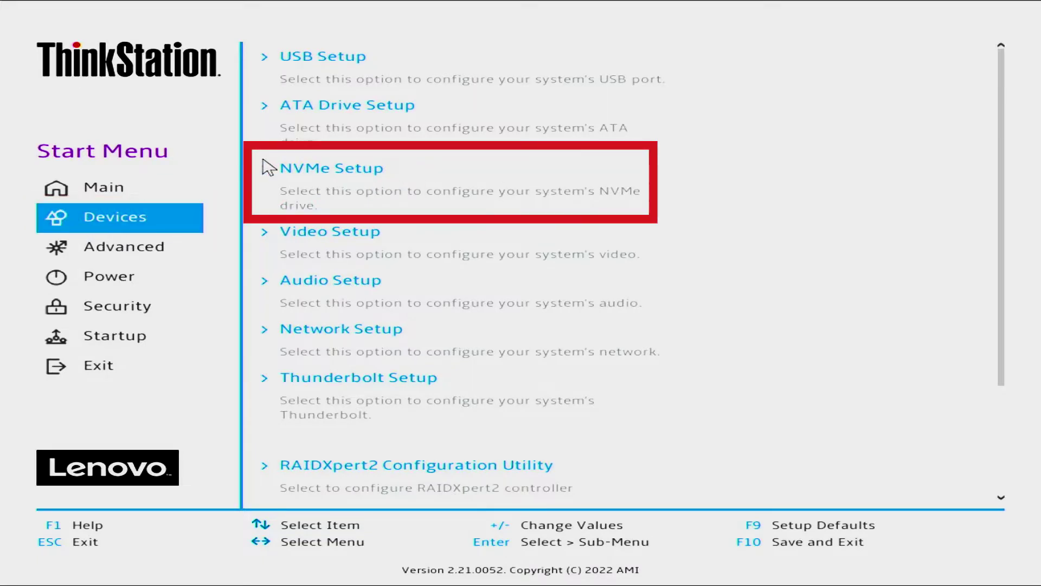
pyautogui.click(326, 168)
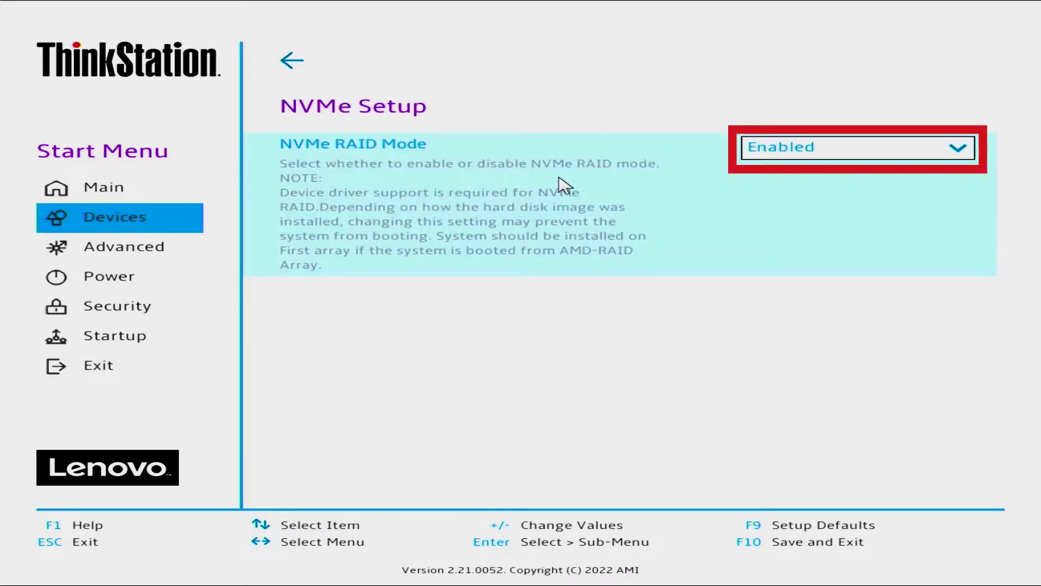
pyautogui.click(280, 64)
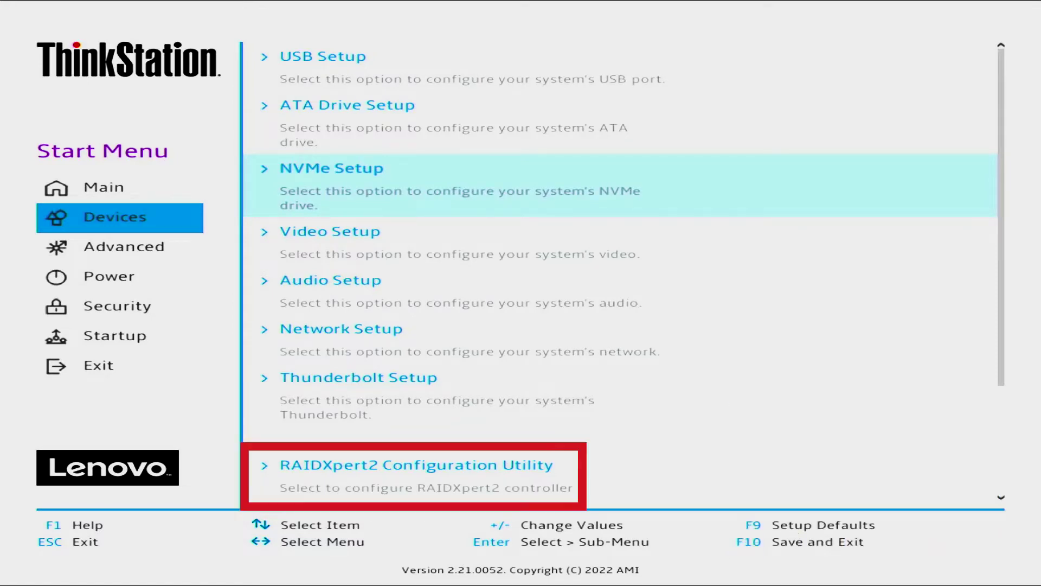
# Delete the offline 999.0 GB RAID0 Array 2 through RAIDXpert2's Delete Array page, keeping Array 1.
pyautogui.click(376, 464)
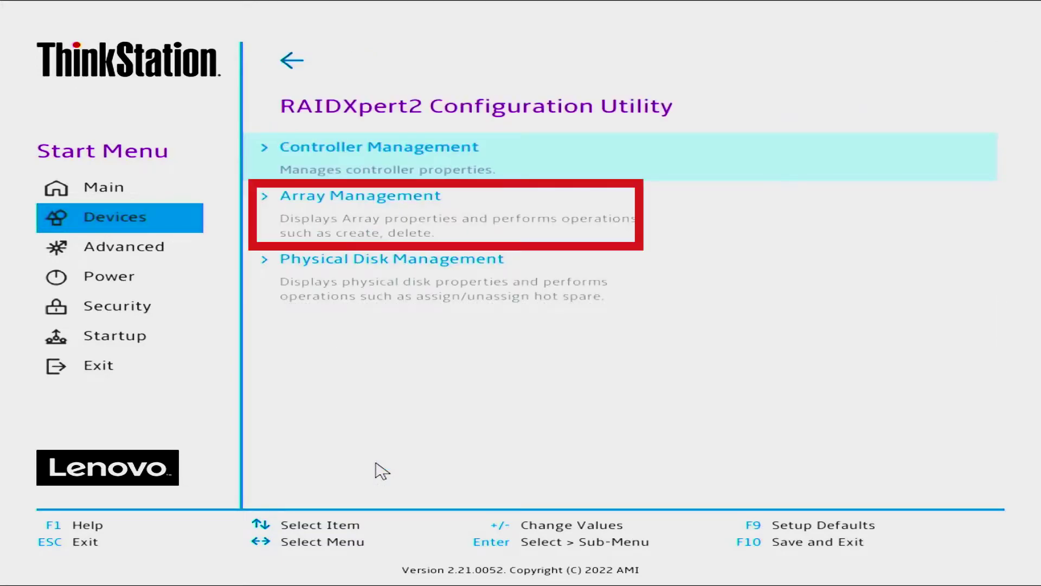
pyautogui.click(355, 199)
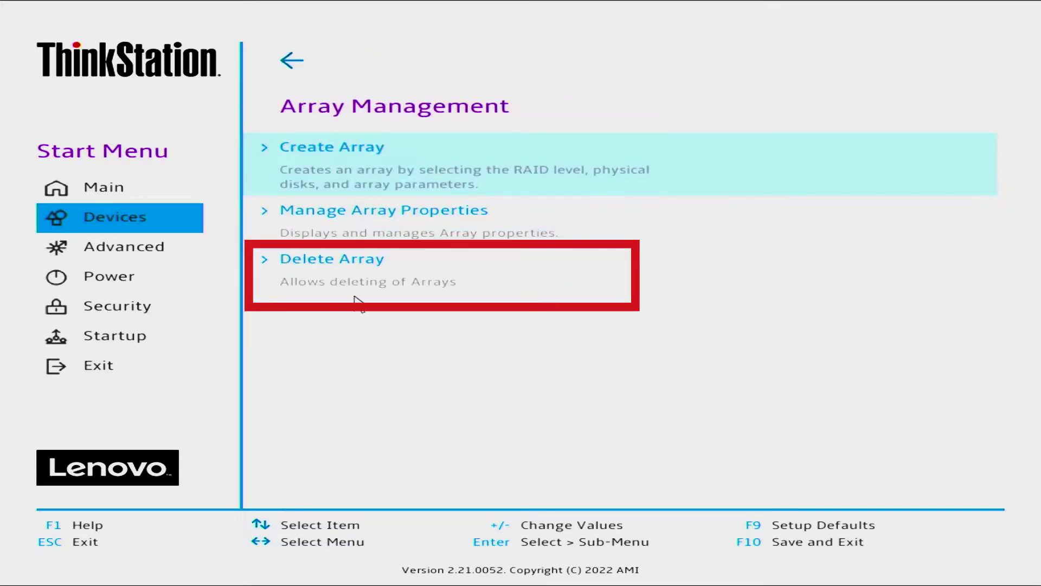
pyautogui.click(344, 265)
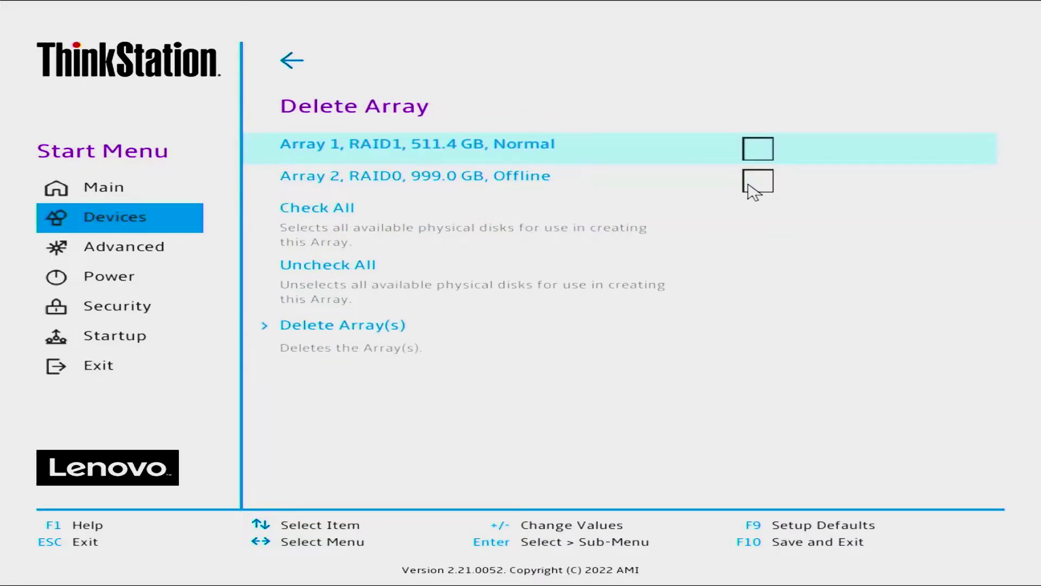
pyautogui.click(749, 186)
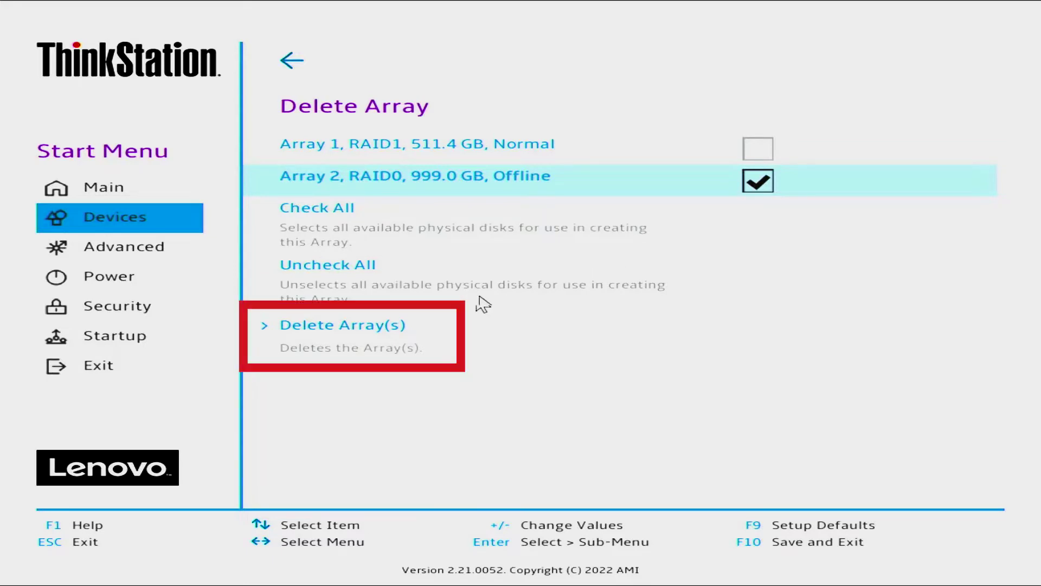
pyautogui.click(353, 338)
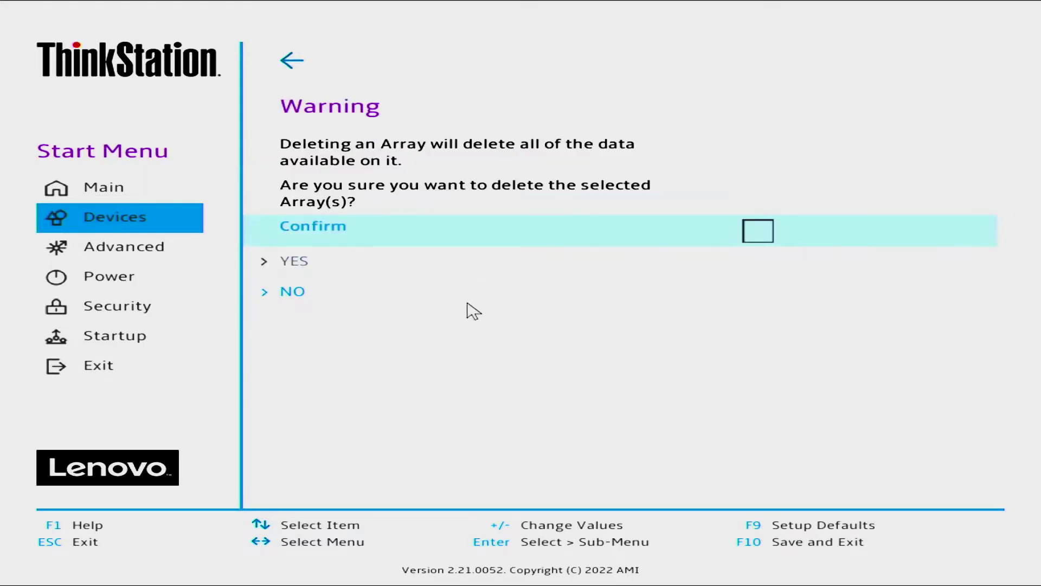
pyautogui.click(759, 231)
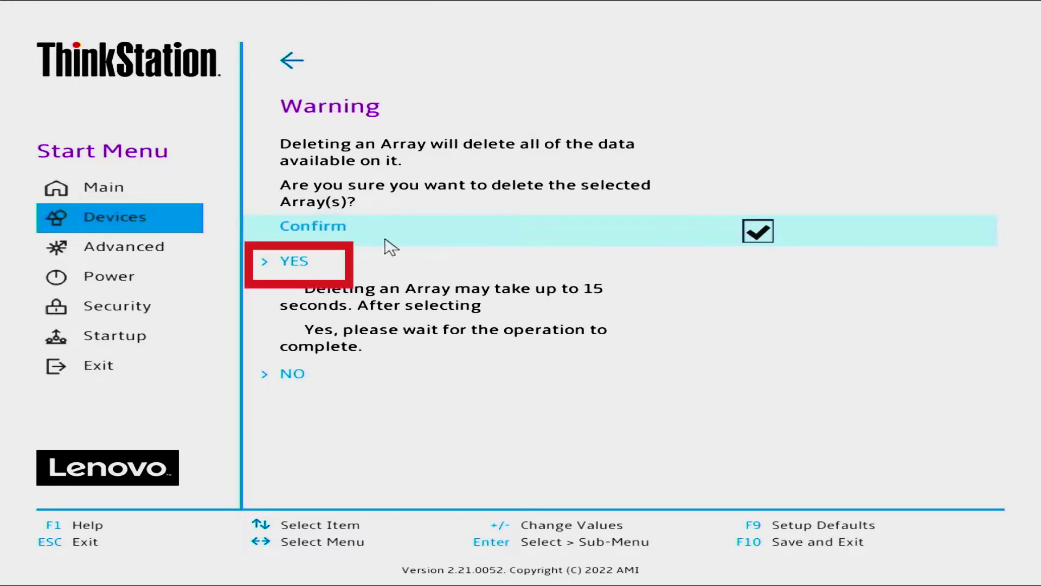
pyautogui.click(298, 263)
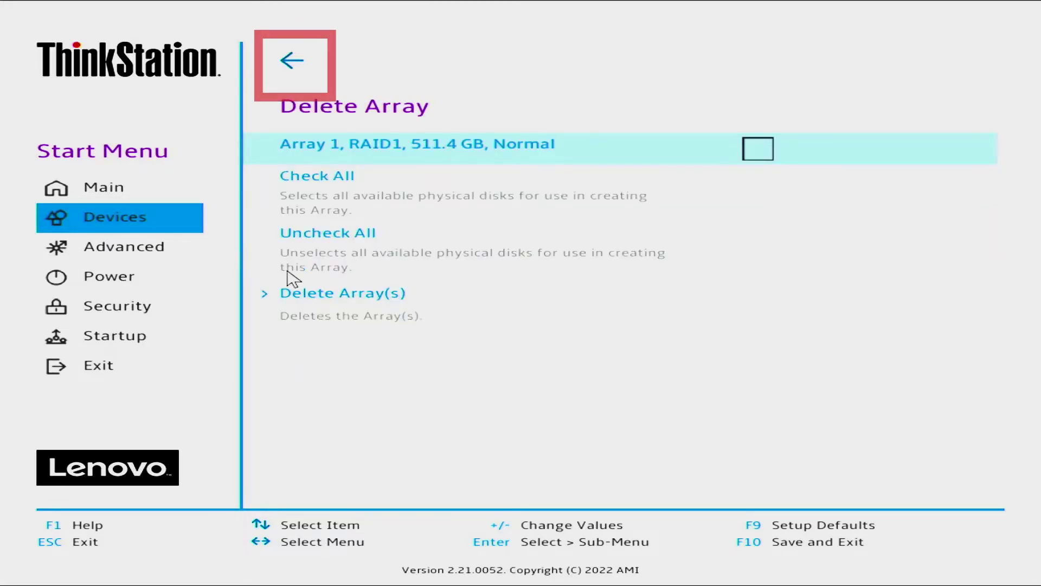
pyautogui.click(295, 68)
# Start a new array with RAID Level set to RAID 1.
pyautogui.click(326, 155)
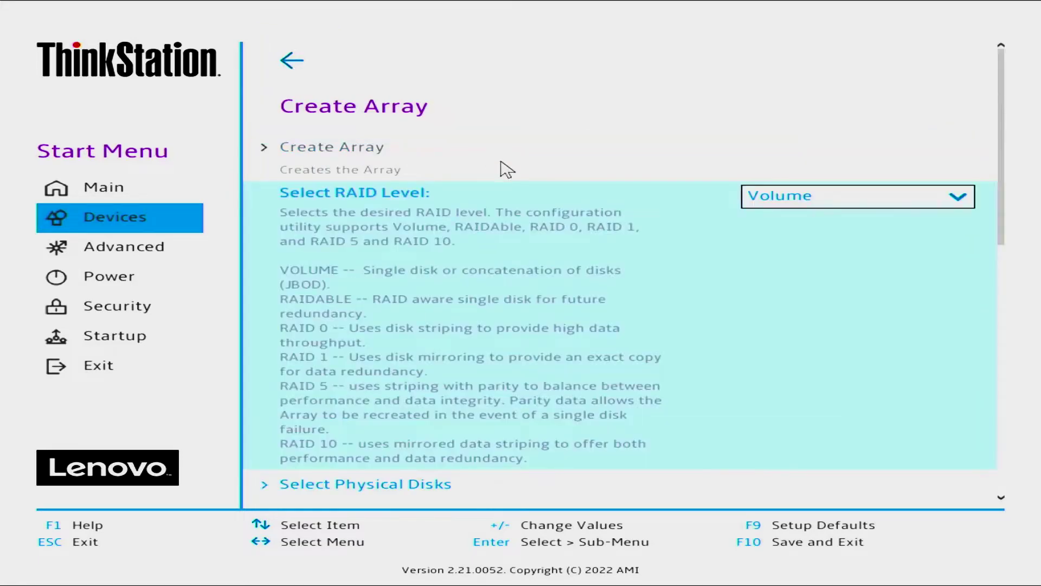
pyautogui.click(772, 200)
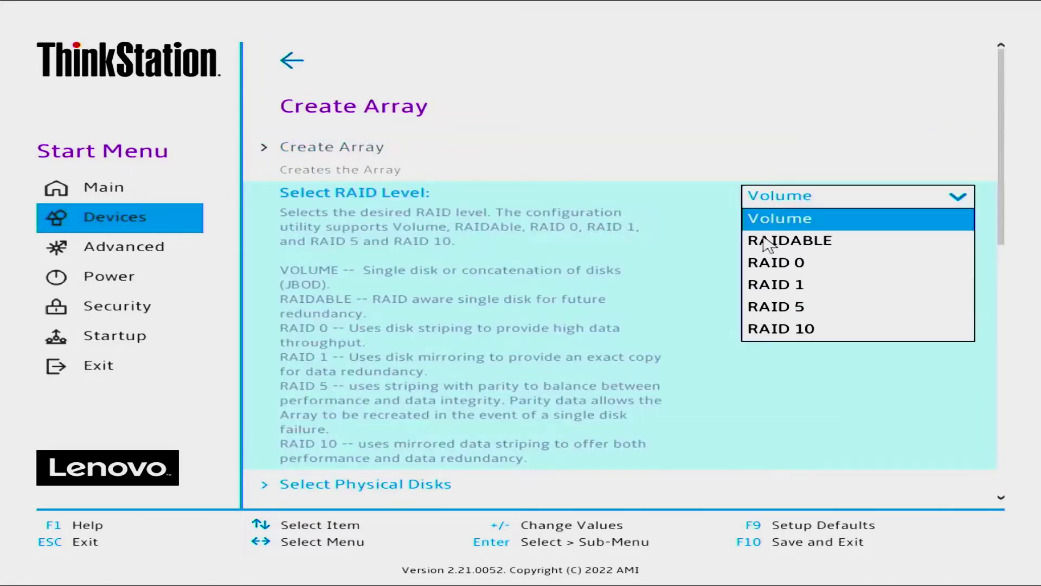
pyautogui.click(760, 288)
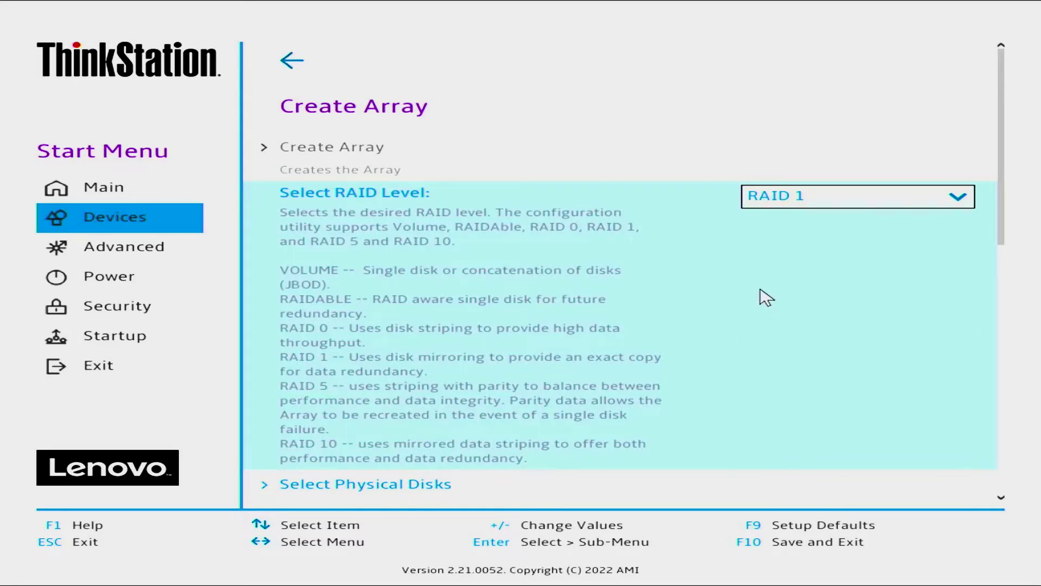
# Set Media Type to SSD and select the 500 GB NVMe Physical Disks 4 and 5.
pyautogui.scroll(-5, 765, 297)
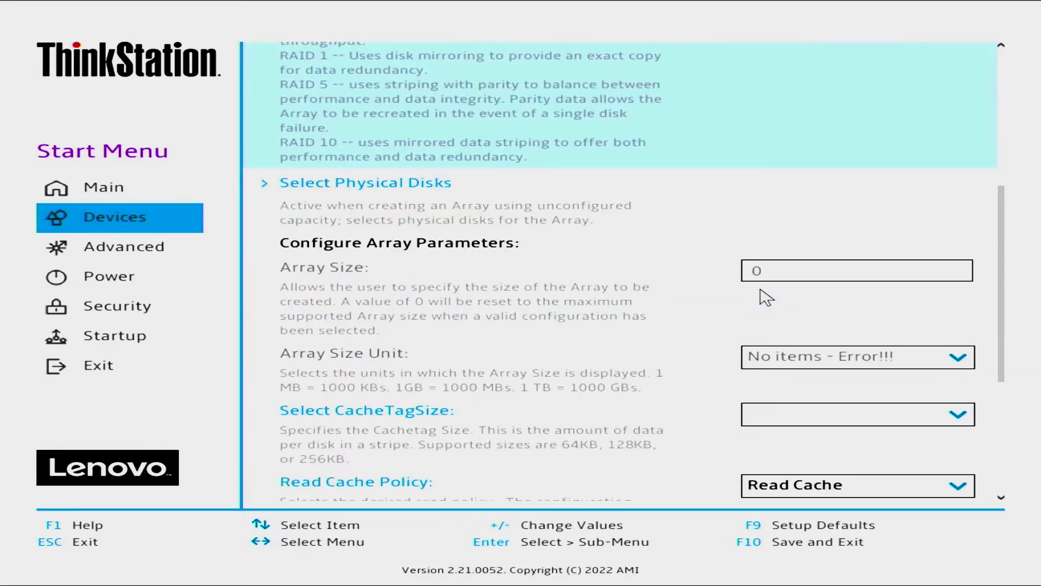
pyautogui.click(422, 188)
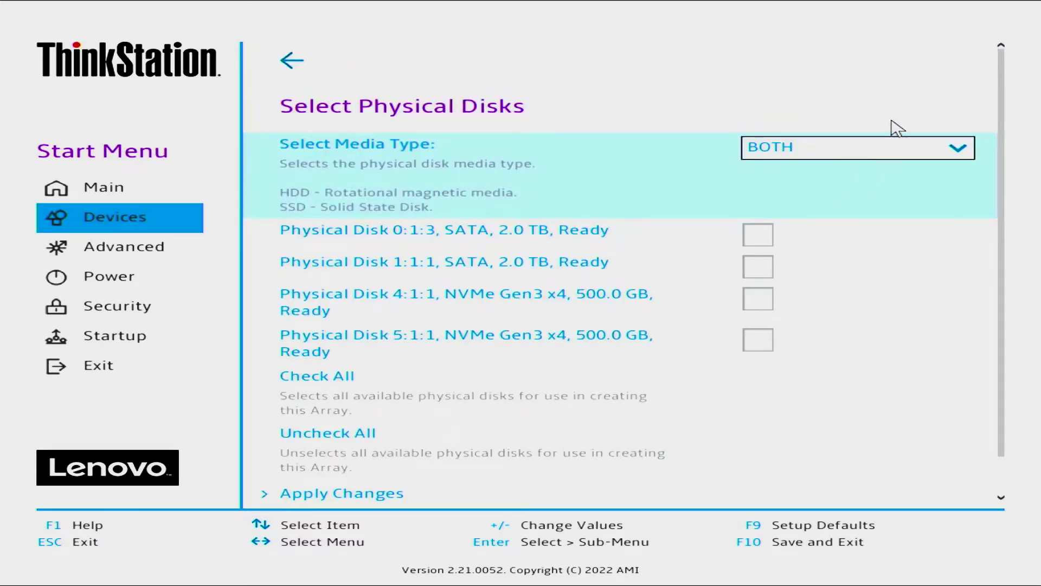
pyautogui.click(822, 154)
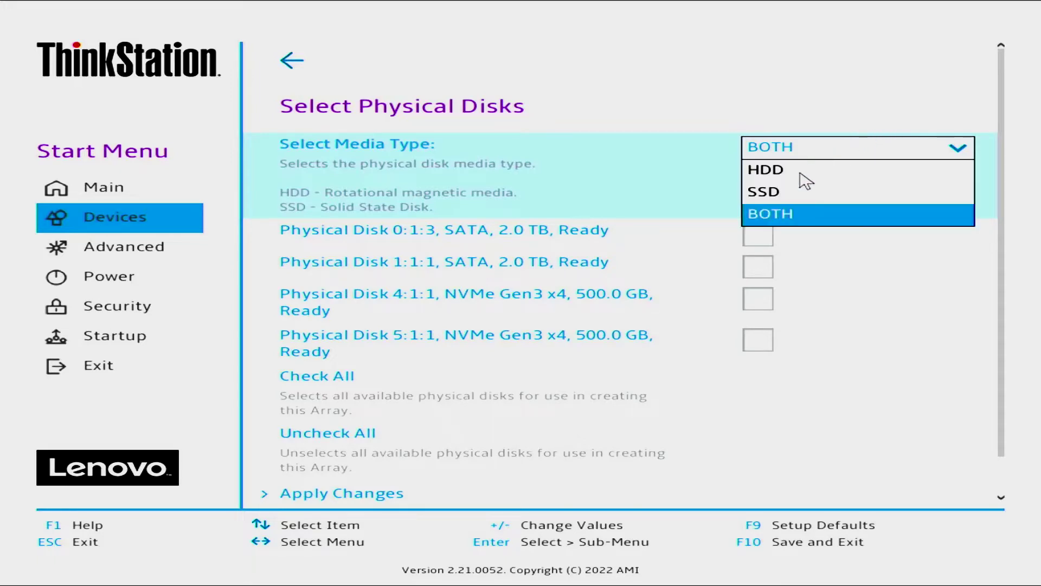
pyautogui.click(779, 185)
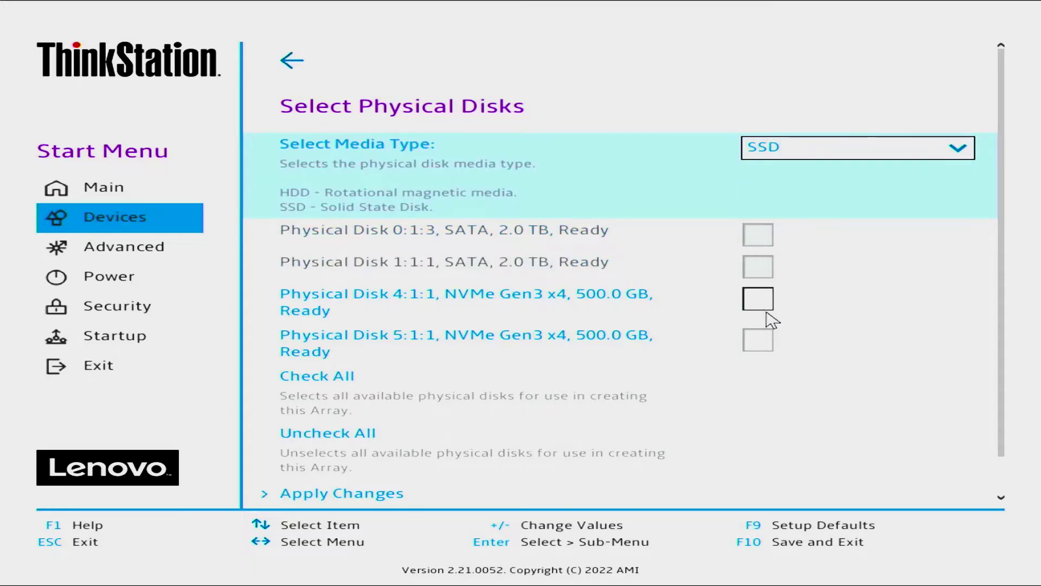
pyautogui.click(762, 300)
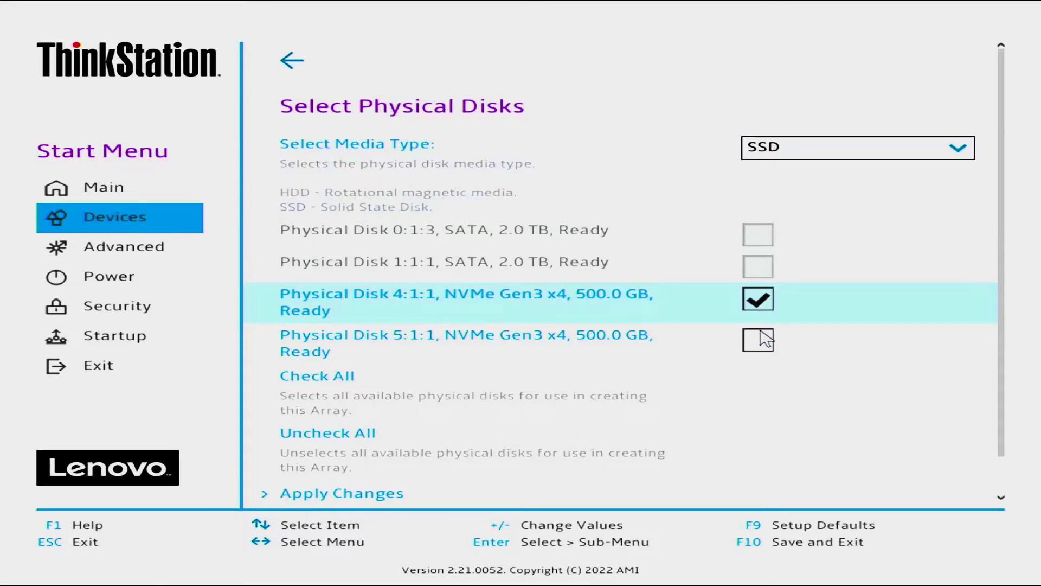
pyautogui.click(760, 340)
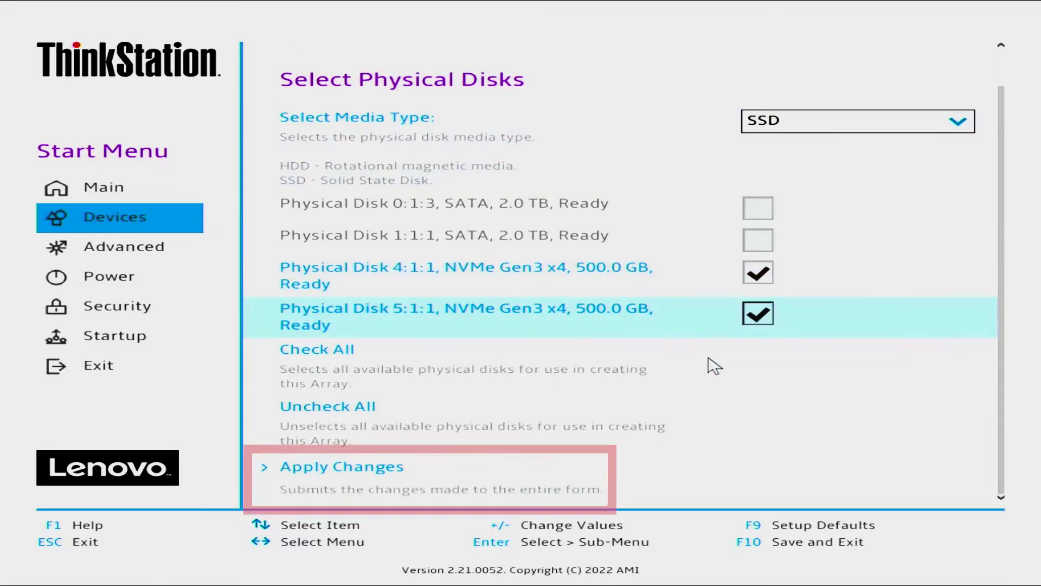
# Apply the disk selection and create the RAID1 array with default settings.
pyautogui.click(352, 472)
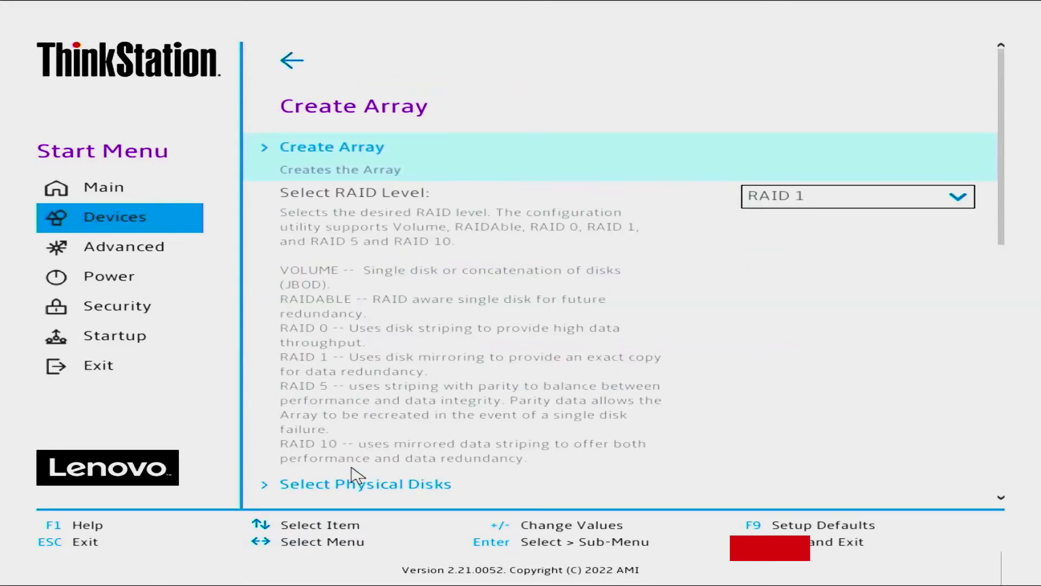
pyautogui.scroll(-10, 407, 453)
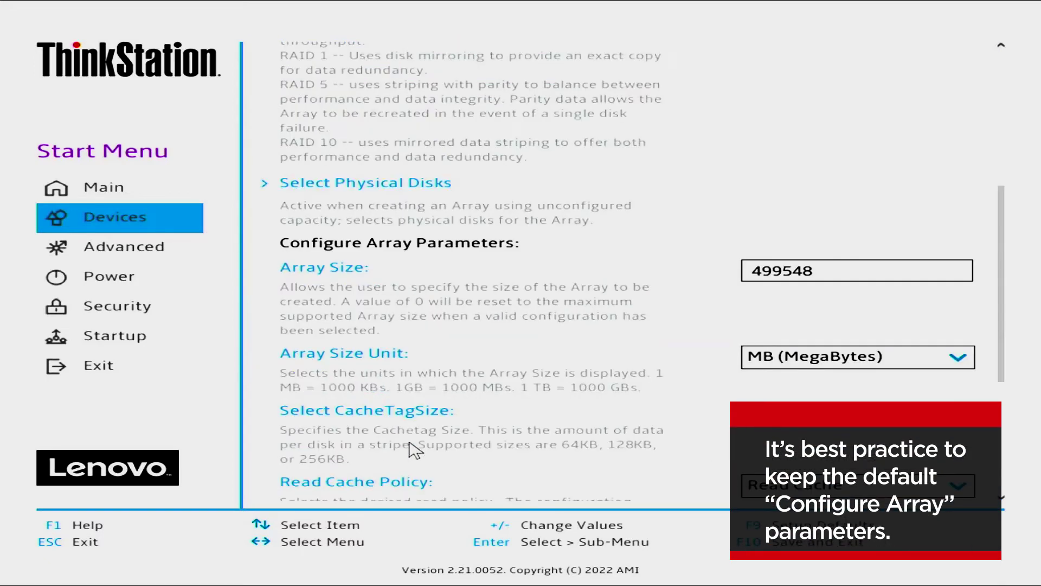
pyautogui.scroll(-2, 353, 454)
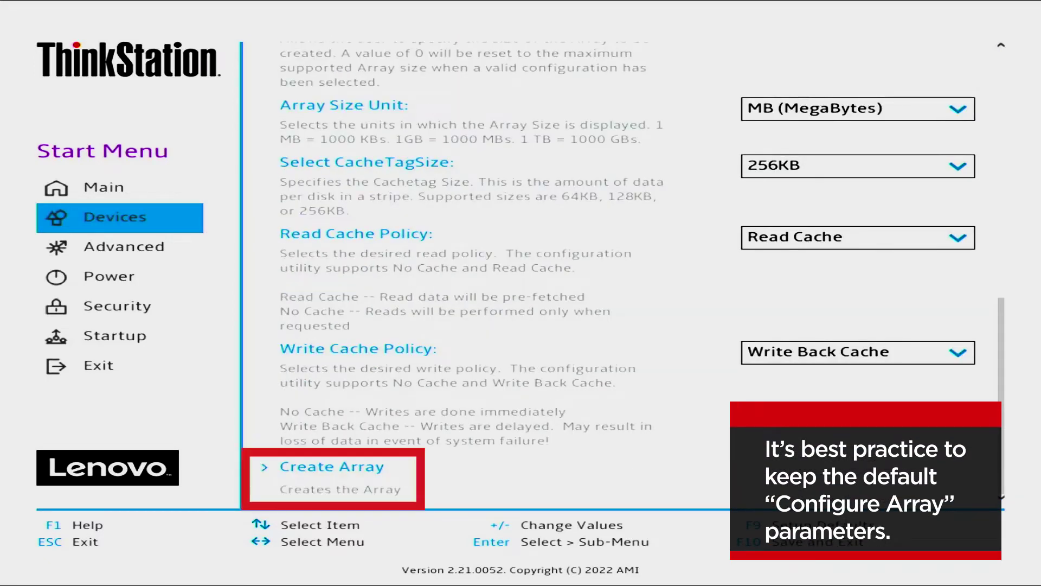
pyautogui.click(347, 475)
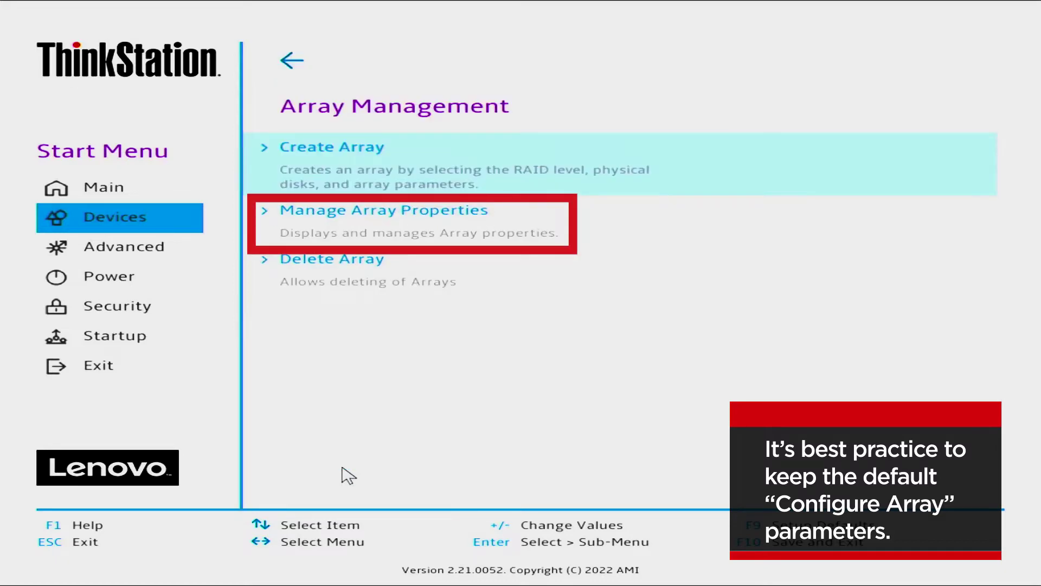
# Check in Manage Array Properties that Array 2 is a normal 499.5 GB RAID1 array.
pyautogui.click(440, 210)
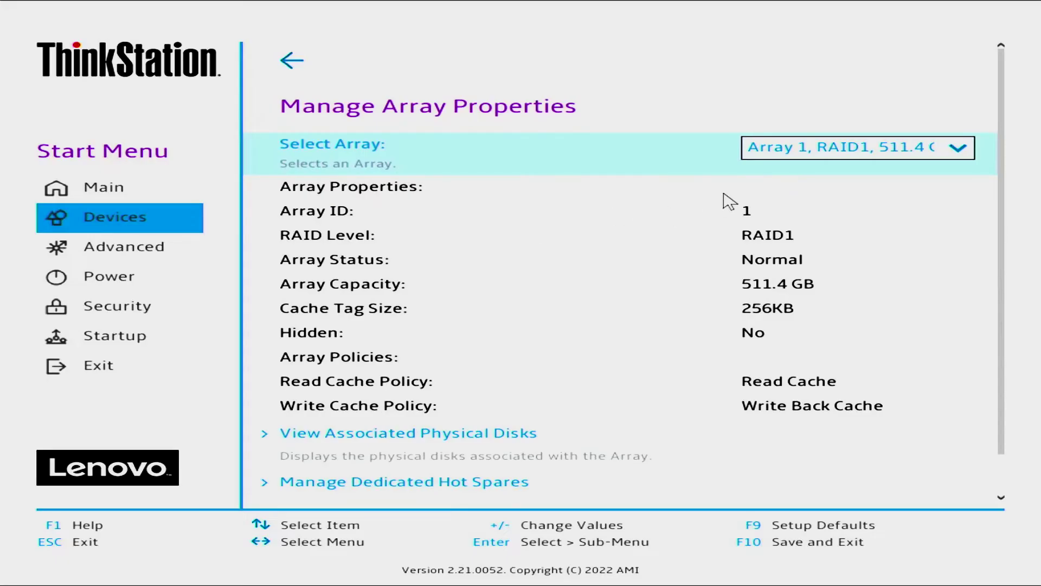
pyautogui.click(836, 152)
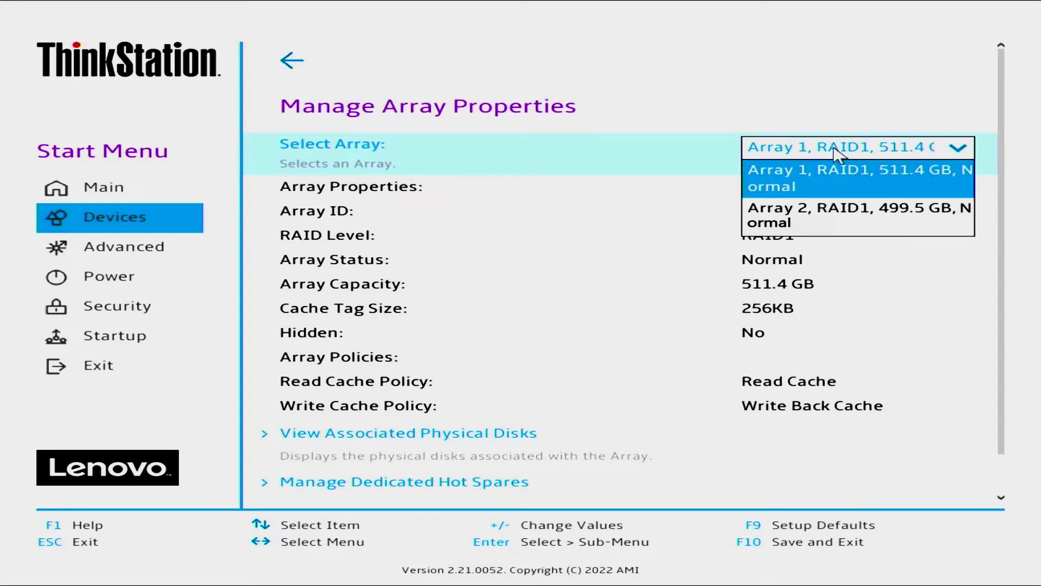
pyautogui.click(819, 214)
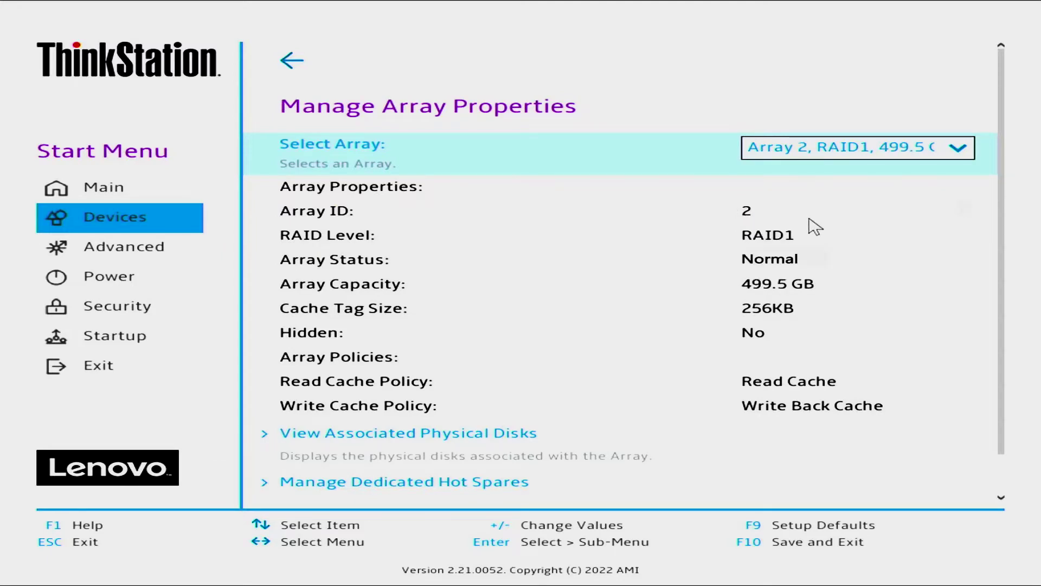
# Save the BIOS settings with F10, restart into Windows, and open RAIDXpert2 to see Array 2 initializing.
pyautogui.press('F10')
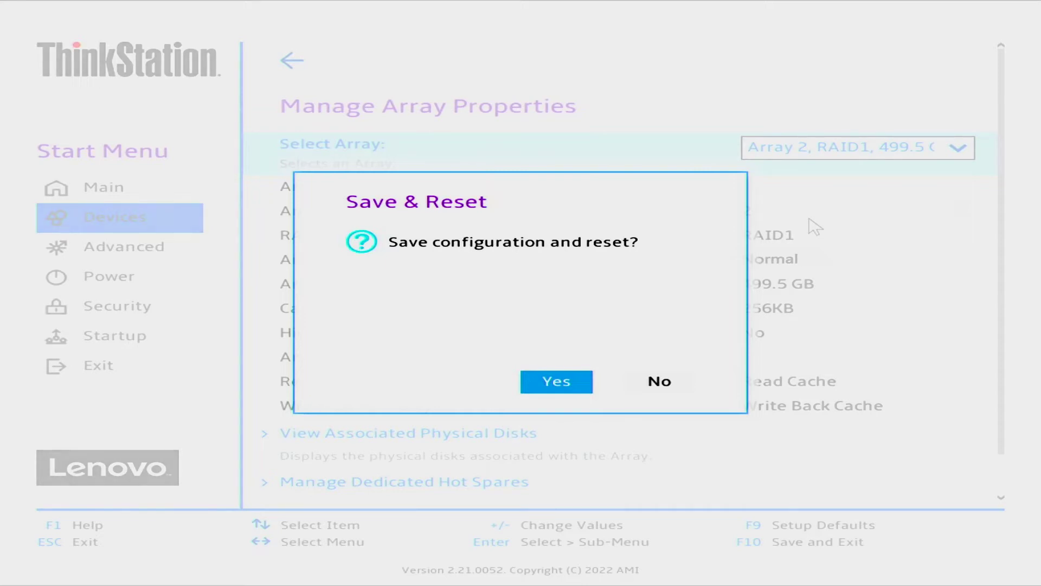
pyautogui.press('Return')
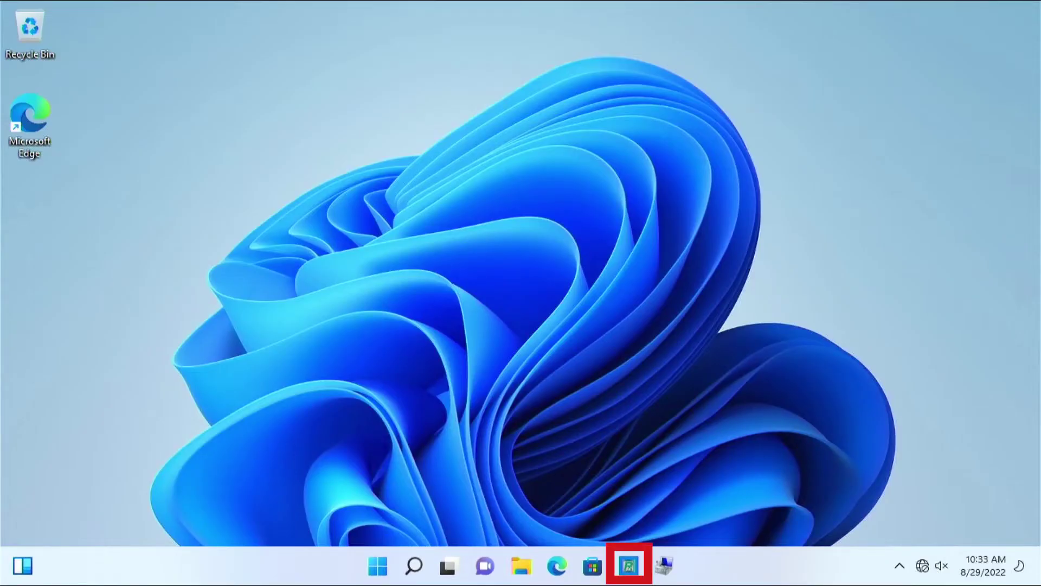
pyautogui.click(629, 564)
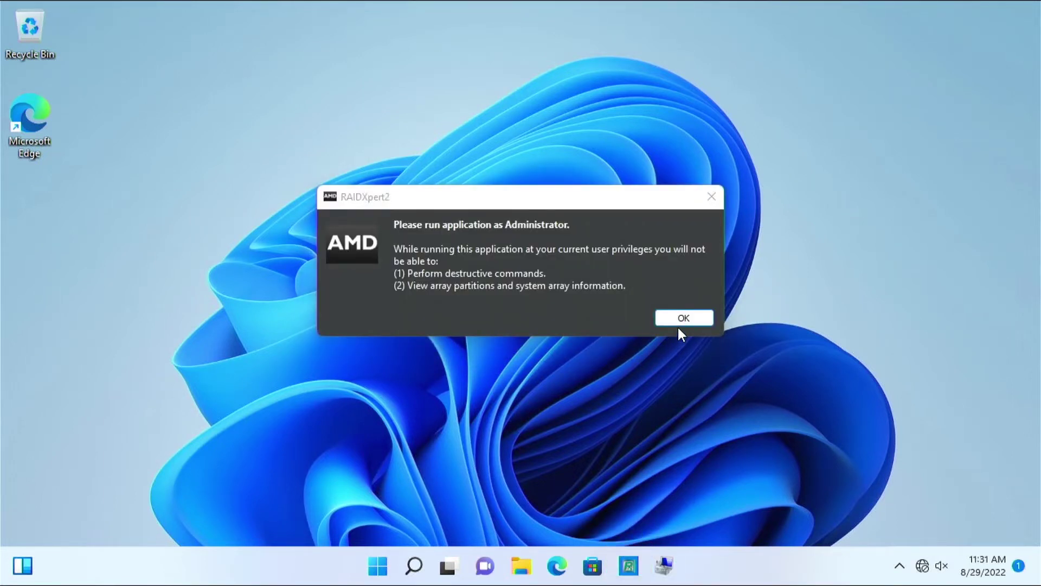
pyautogui.click(684, 320)
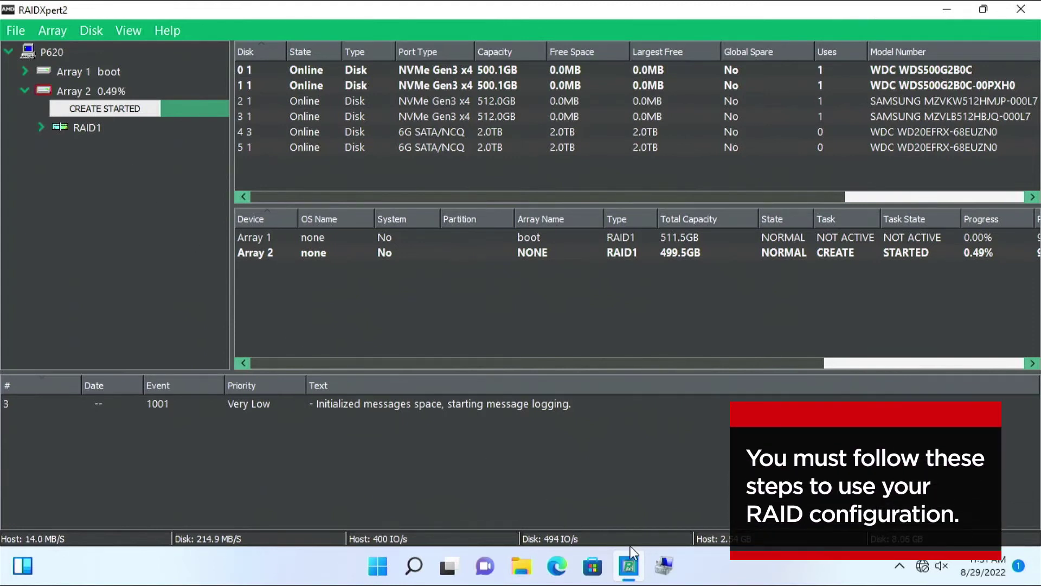
# Initialize the new Disk 1 as GPT in Disk Management.
pyautogui.rightClick(378, 566)
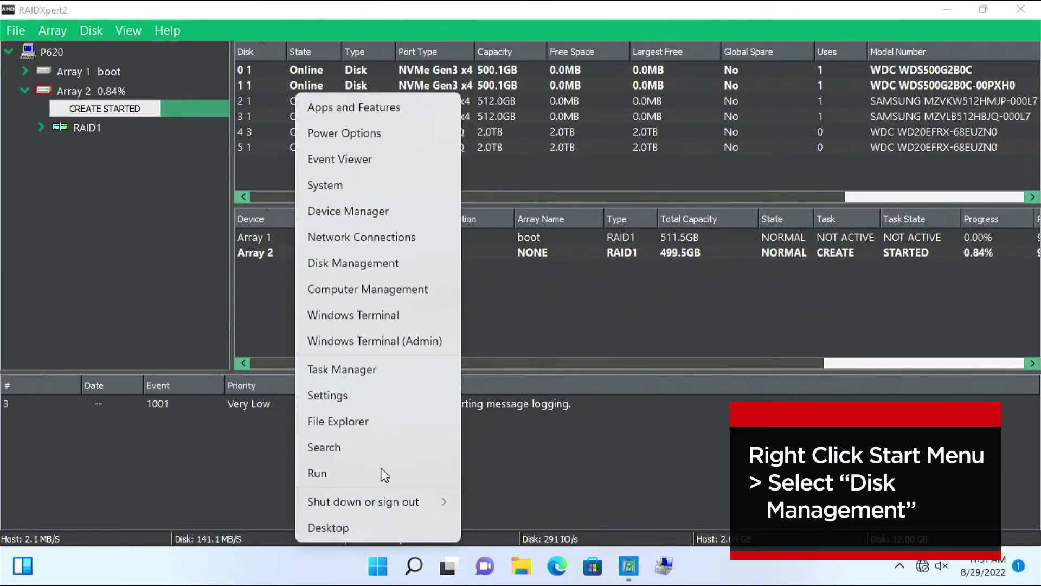
pyautogui.click(382, 268)
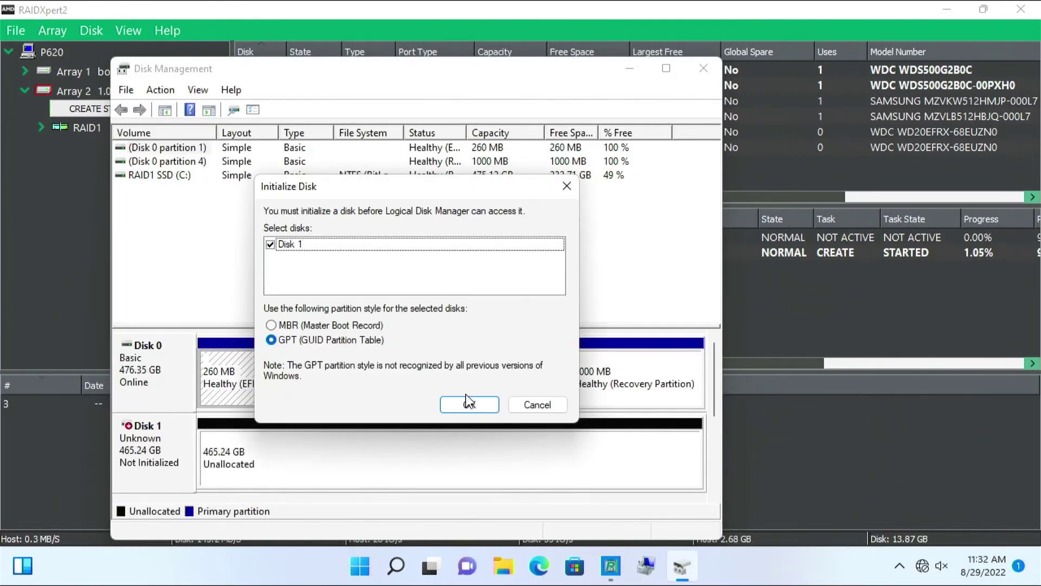
pyautogui.click(469, 403)
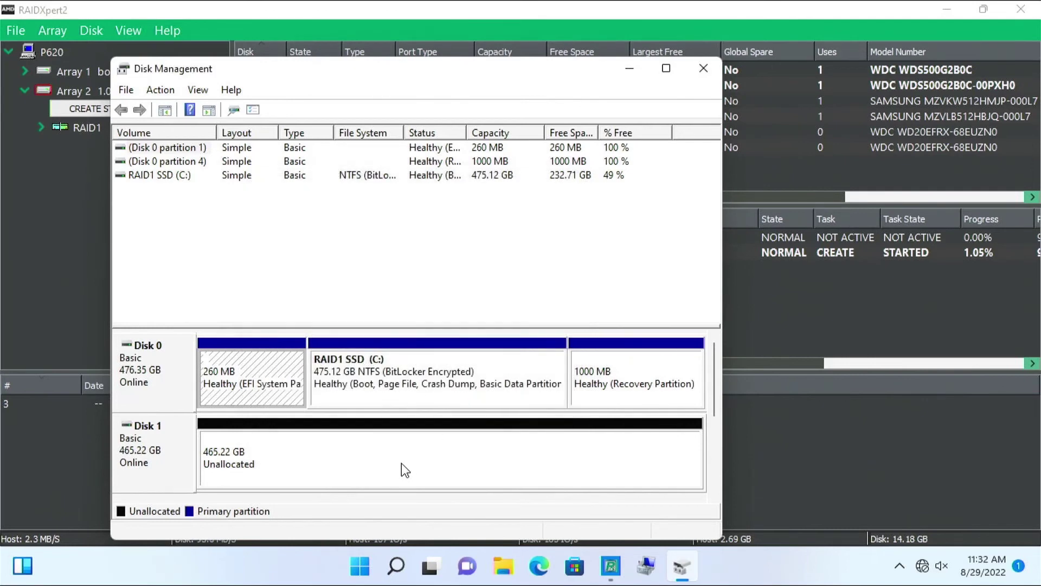
# Create a full-size NTFS simple volume labelled RAID1 on E: and confirm it in This PC.
pyautogui.rightClick(401, 464)
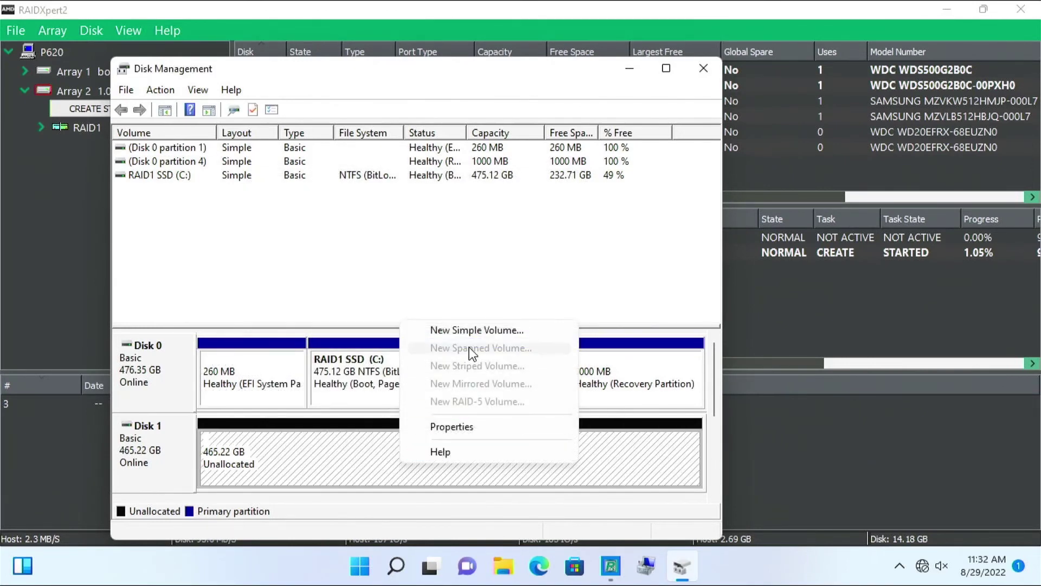
pyautogui.click(479, 332)
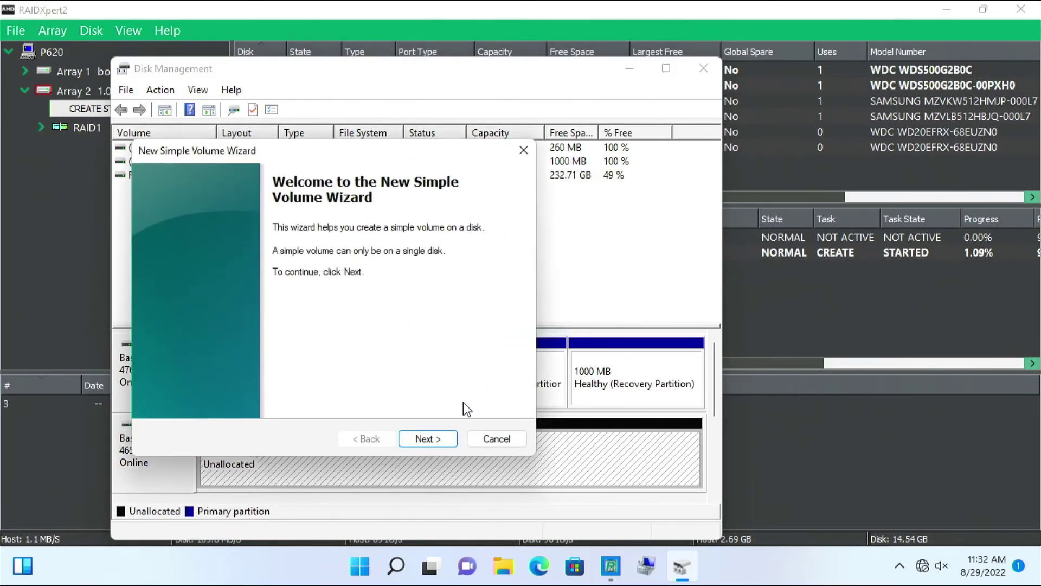
pyautogui.click(446, 437)
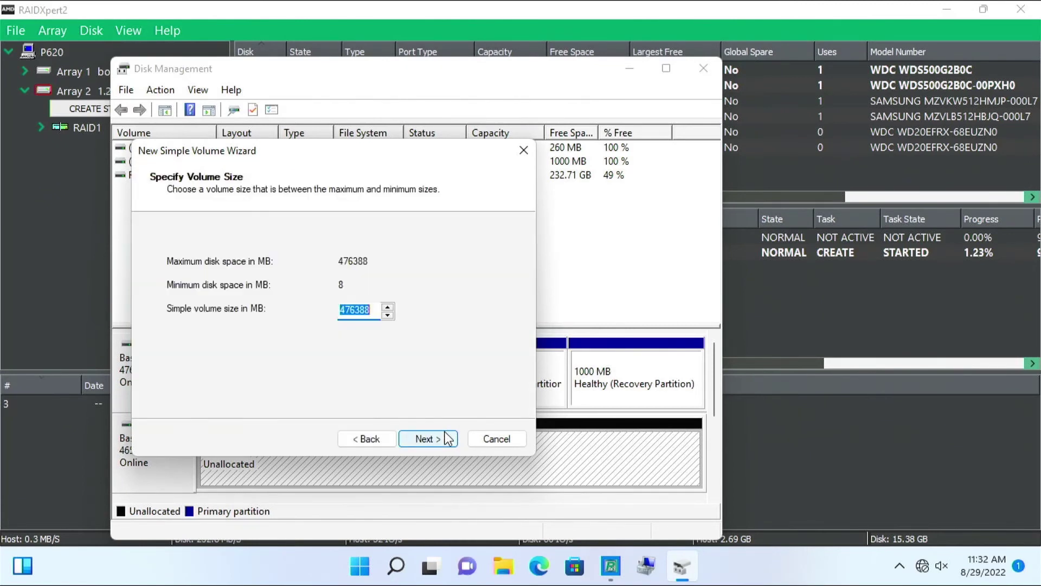
pyautogui.click(446, 437)
pyautogui.click(446, 437)
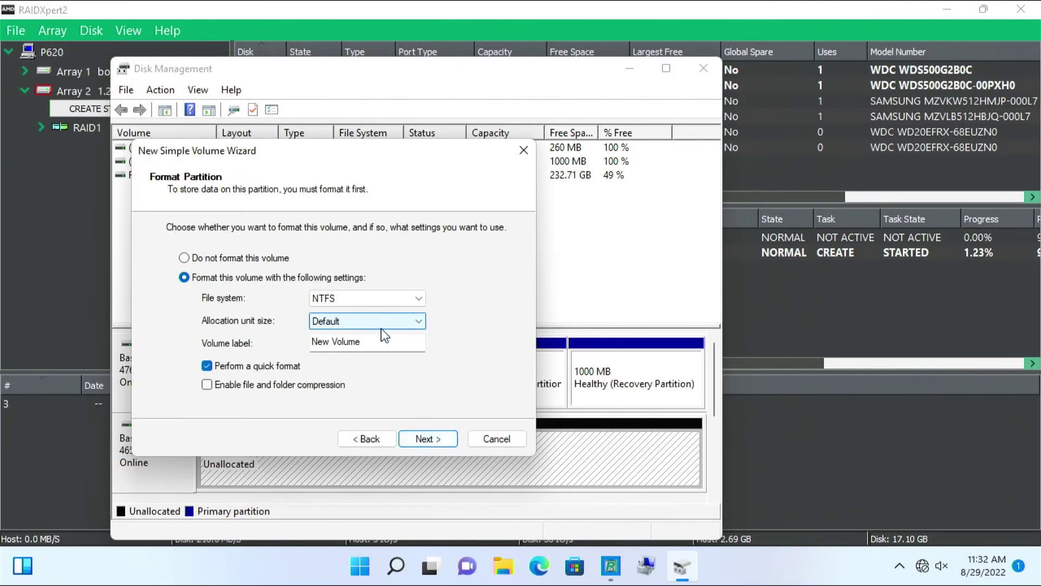
pyautogui.moveTo(379, 344); pyautogui.dragTo(286, 347)
pyautogui.write('RAID1')
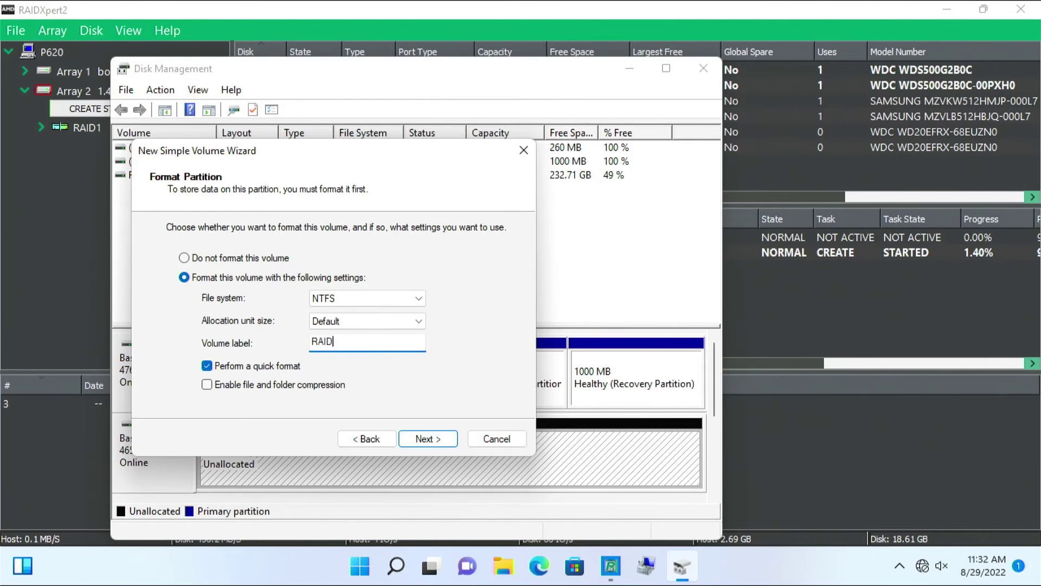
pyautogui.click(416, 436)
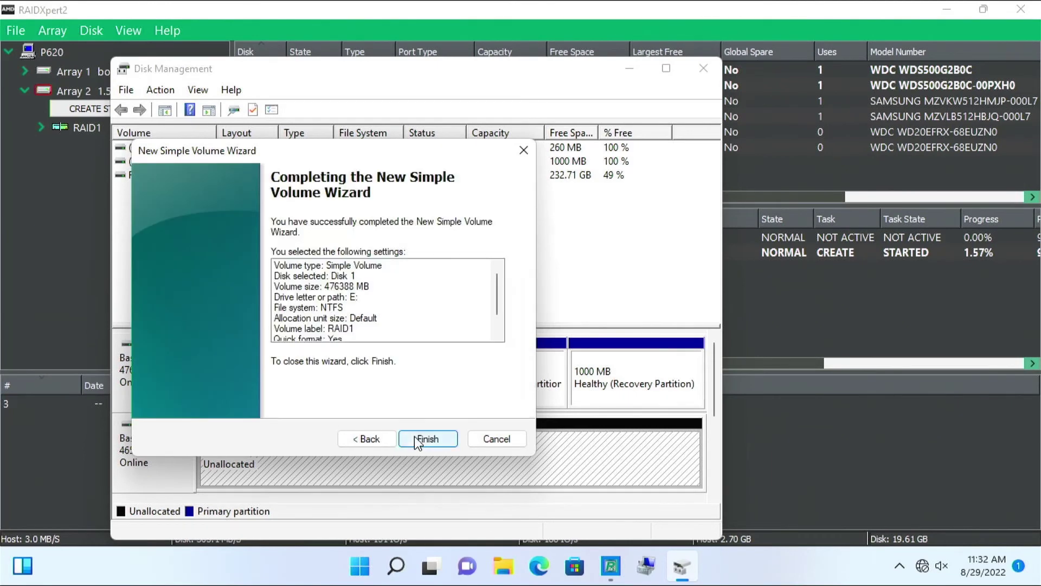
pyautogui.click(414, 436)
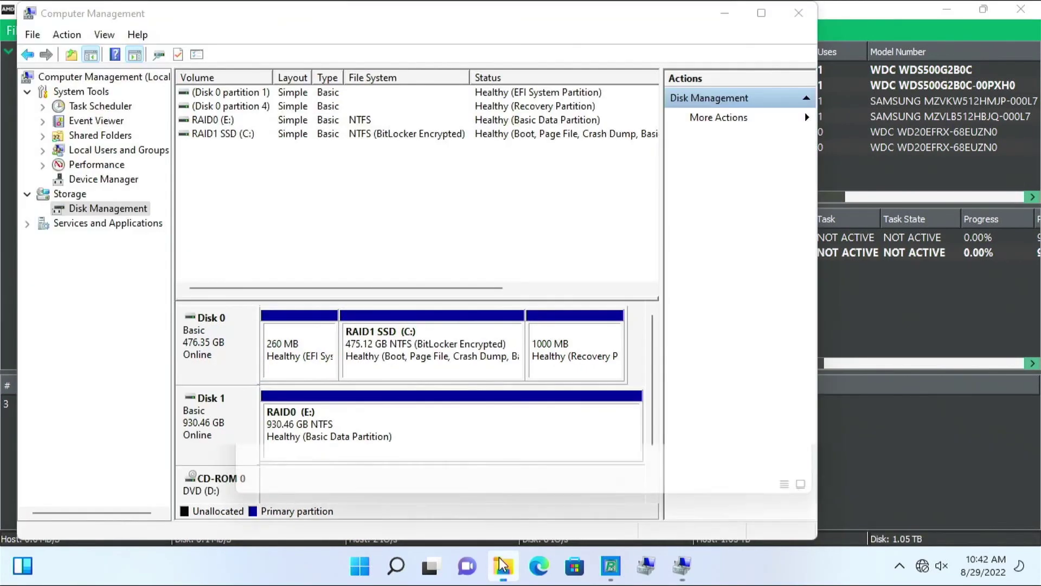
pyautogui.click(503, 565)
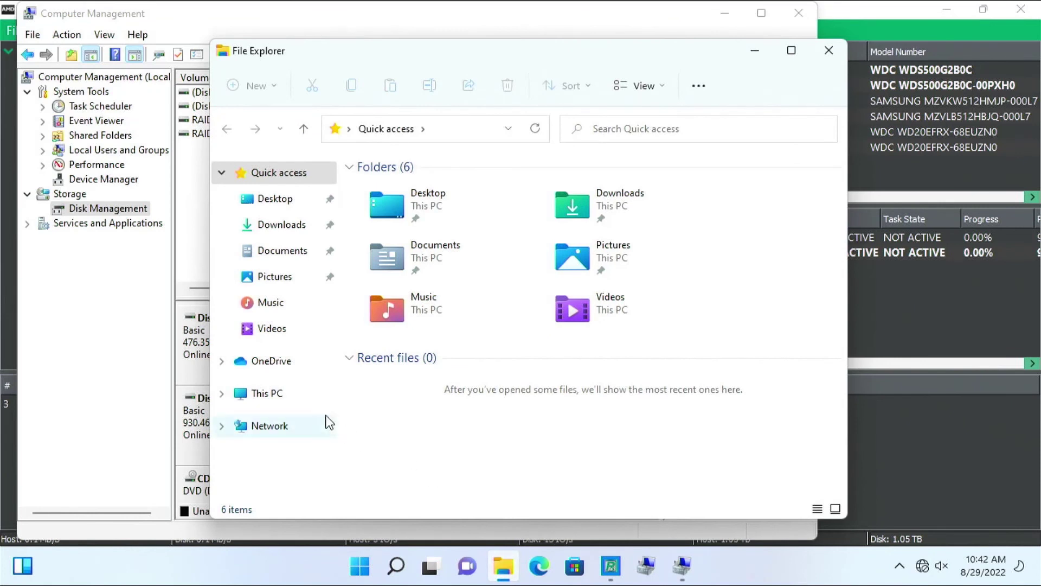
pyautogui.click(276, 399)
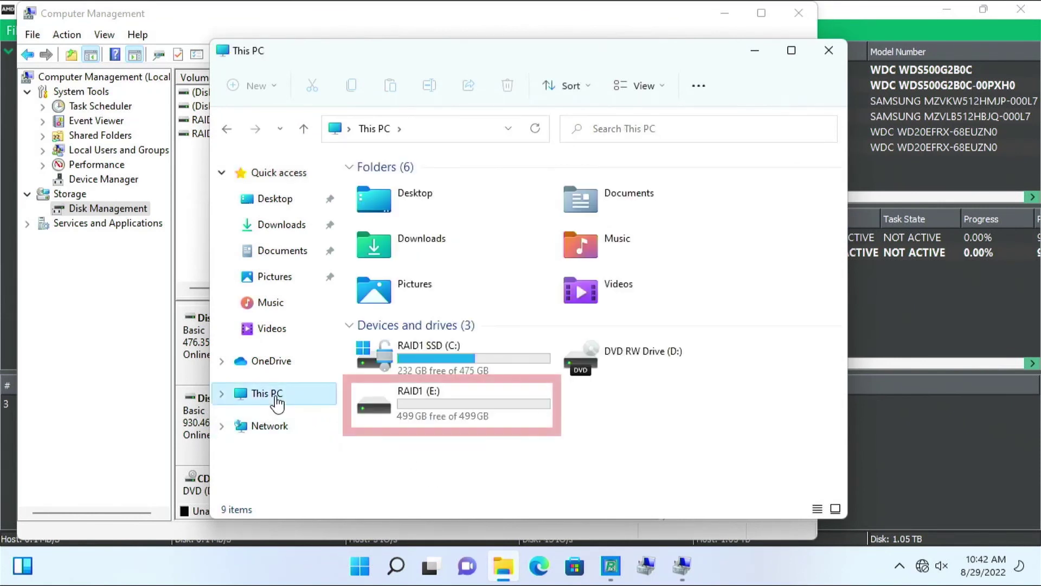